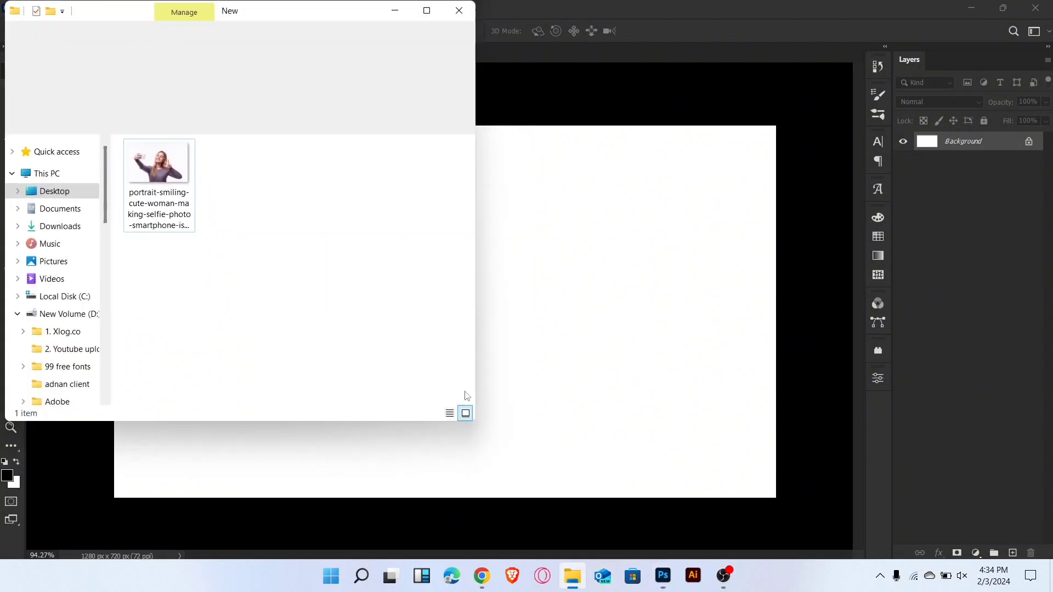
Step: Drop the selfie photo from File Explorer onto the white canvas and commit it as a layer
{"action": "left_click_drag", "start_coordinate": [159, 186], "coordinate": [526, 305]}
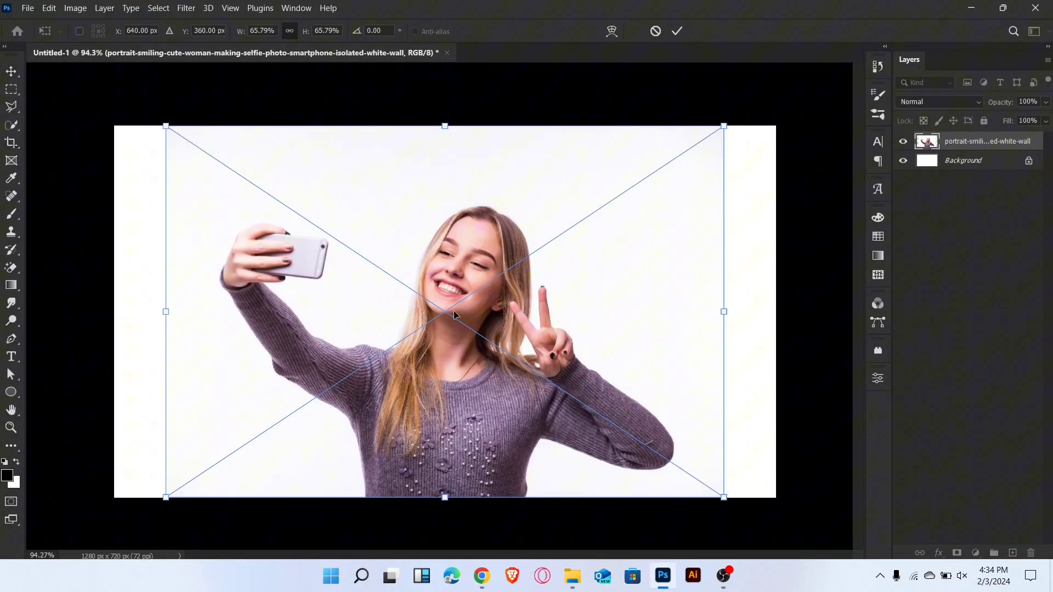
{"action": "key", "text": "Return"}
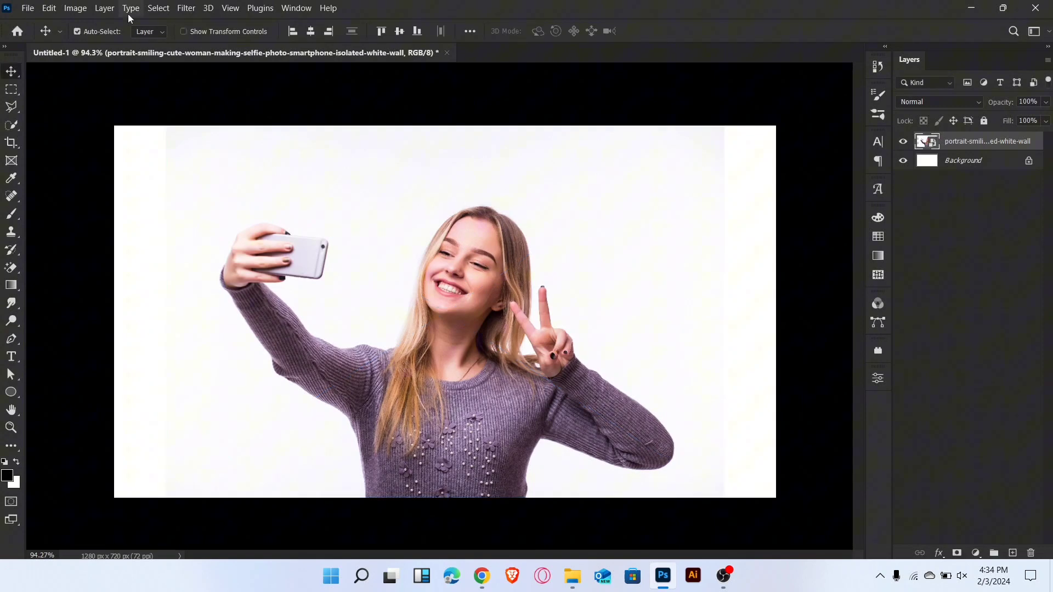
Step: Select the woman with Select Subject, invert, and delete the surroundings to pure white
{"action": "left_click", "coordinate": [158, 8]}
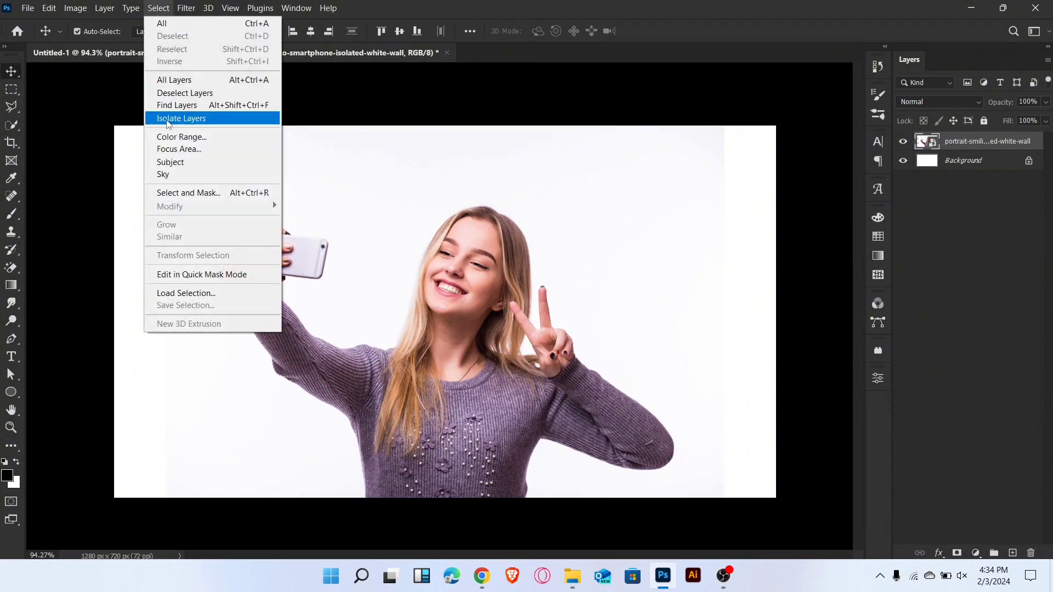
{"action": "left_click", "coordinate": [177, 161]}
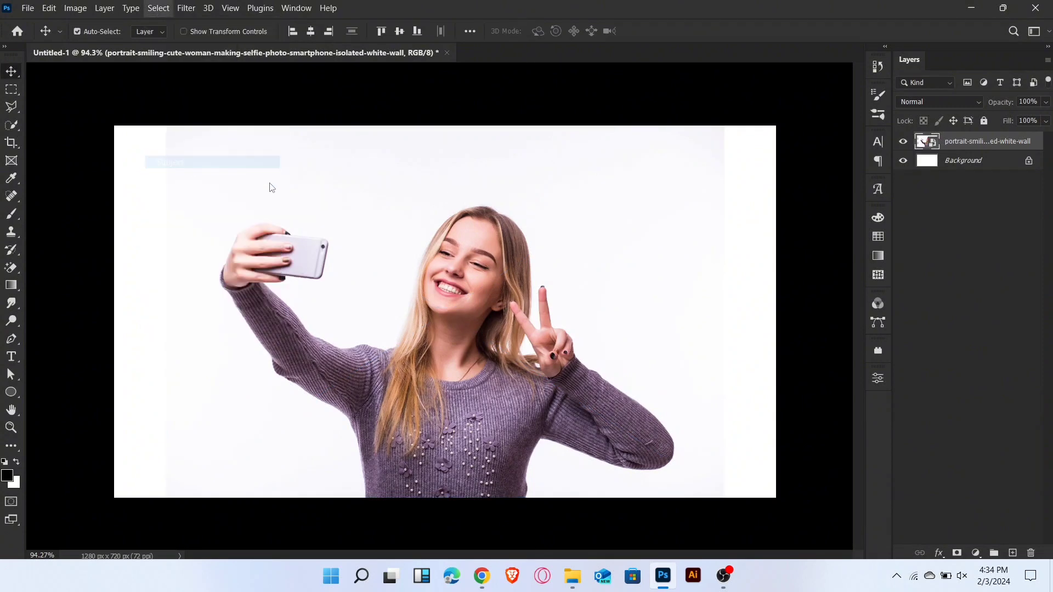
{"action": "left_click", "coordinate": [158, 7]}
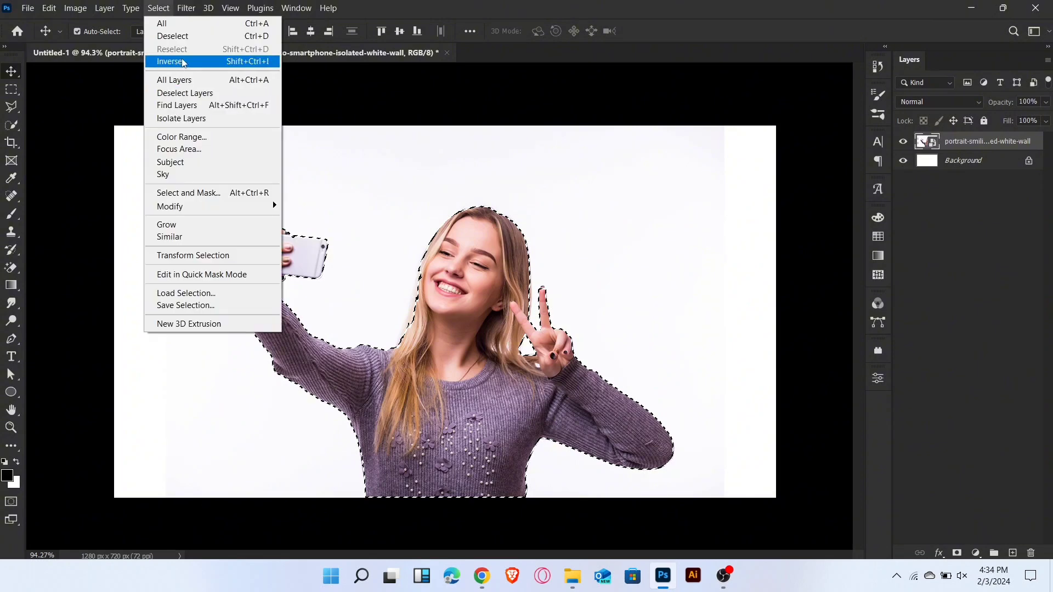
{"action": "left_click", "coordinate": [183, 63]}
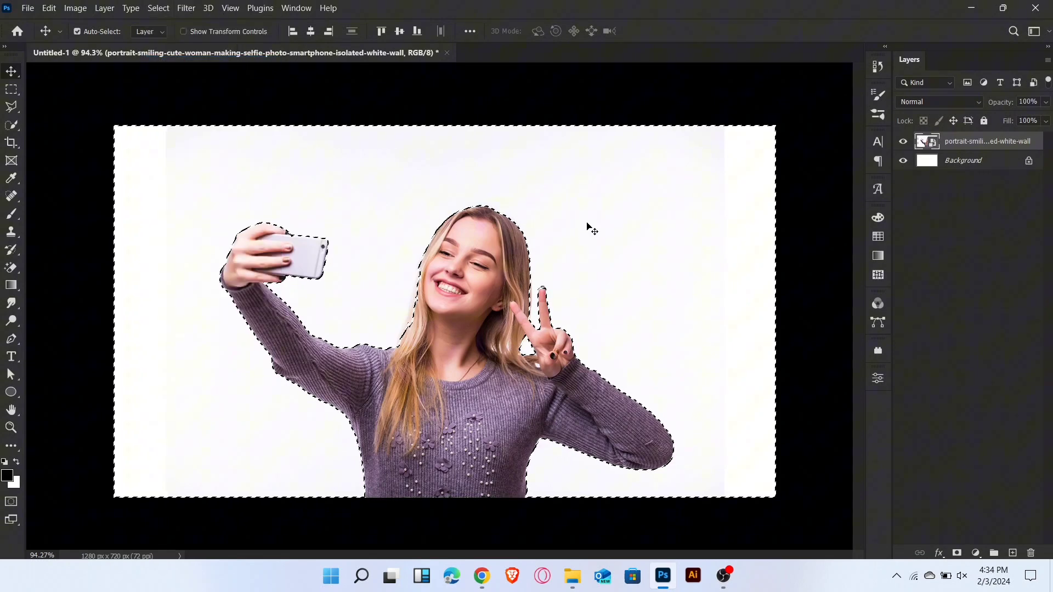
{"action": "key", "text": "Delete"}
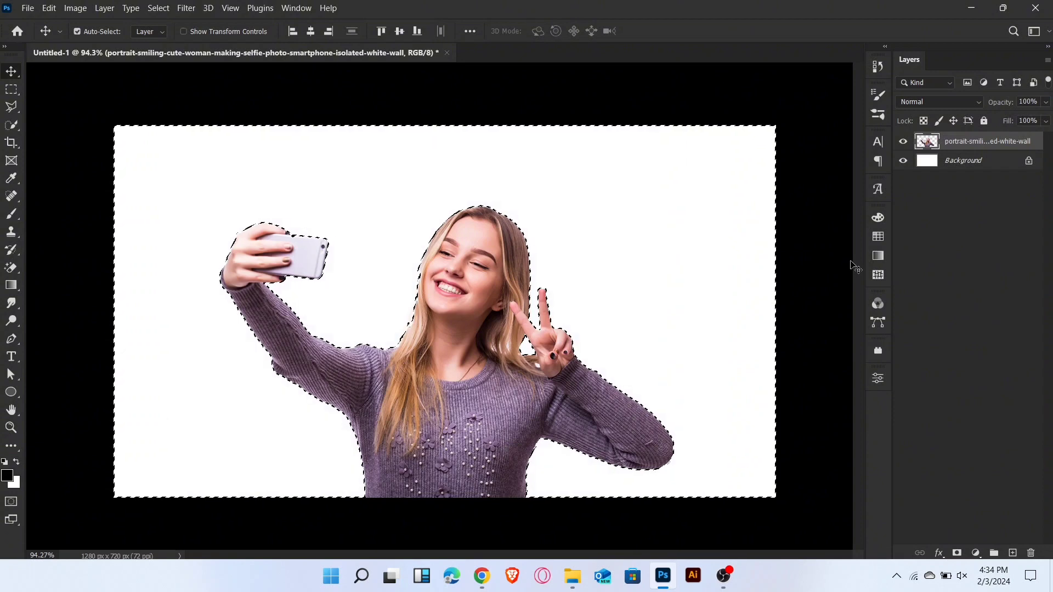
{"action": "key", "text": "ctrl+d"}
Step: Shift the cut-out woman higher on the canvas
{"action": "left_click_drag", "start_coordinate": [420, 426], "coordinate": [430, 365]}
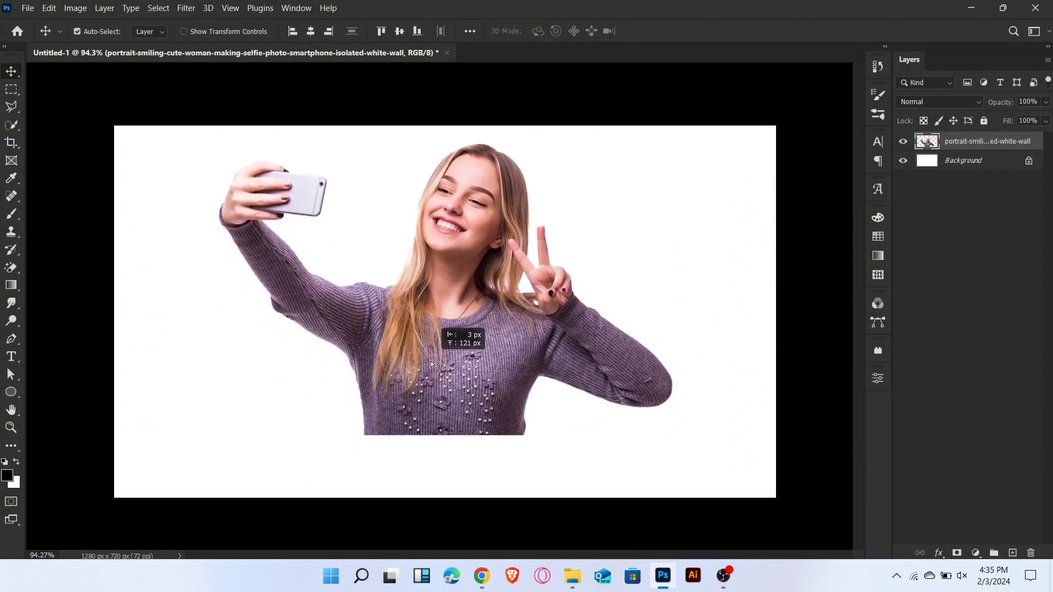
Step: In Liquify, pull the sweater hem downward into drips from its left end to its right end
{"action": "left_click", "coordinate": [186, 8]}
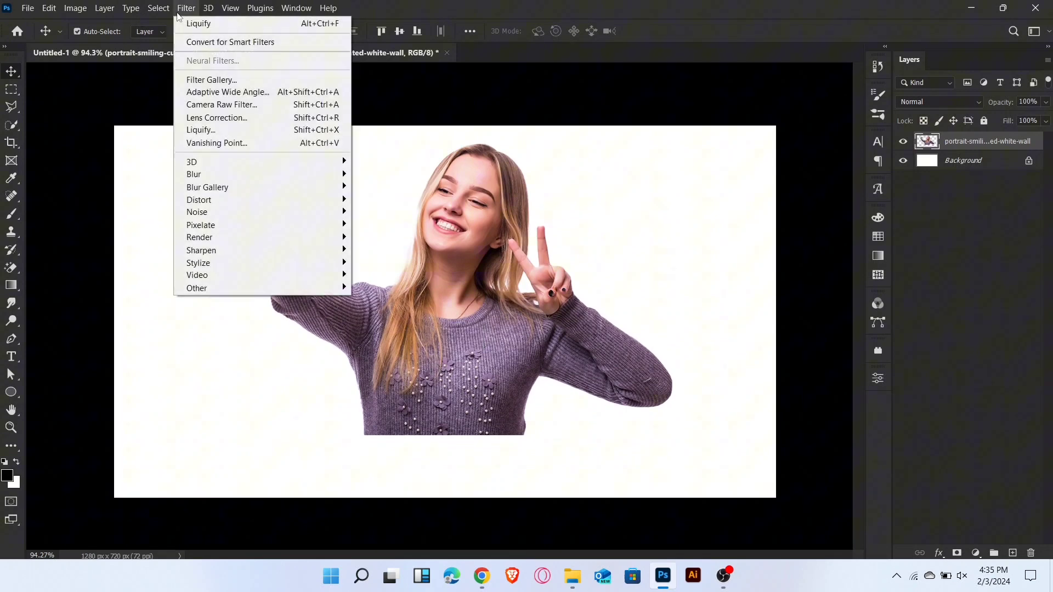
{"action": "left_click", "coordinate": [202, 130]}
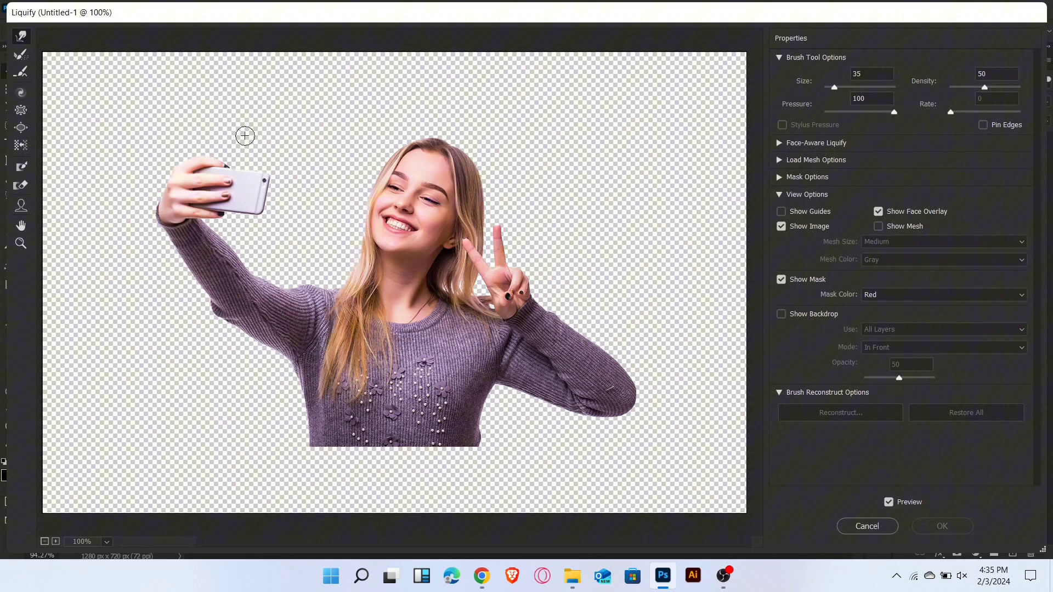
{"action": "left_click_drag", "start_coordinate": [315, 431], "coordinate": [315, 482]}
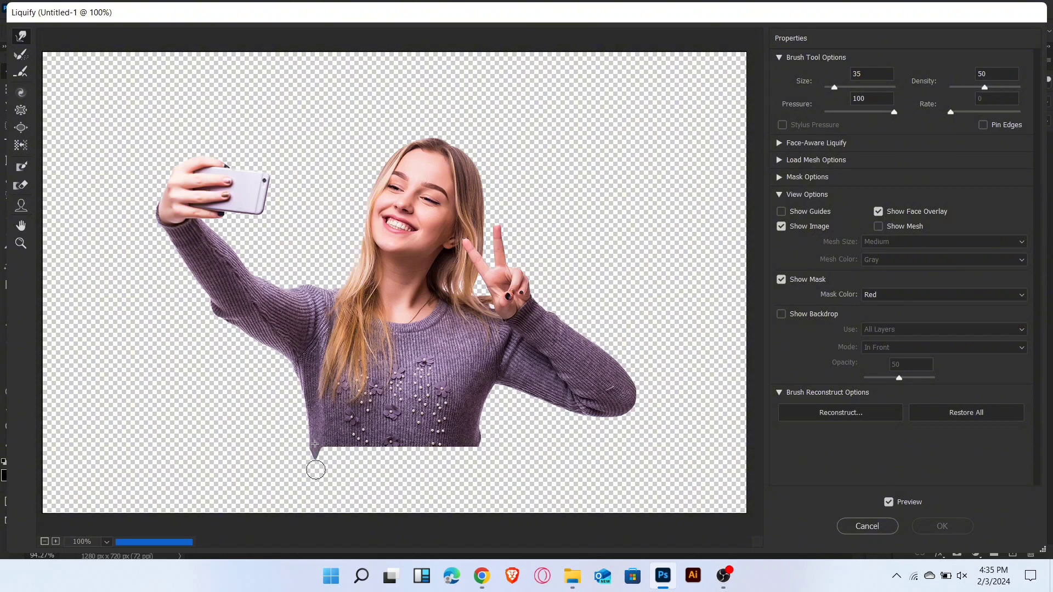
{"action": "left_click_drag", "start_coordinate": [315, 436], "coordinate": [315, 502]}
{"action": "left_click_drag", "start_coordinate": [334, 445], "coordinate": [333, 481]}
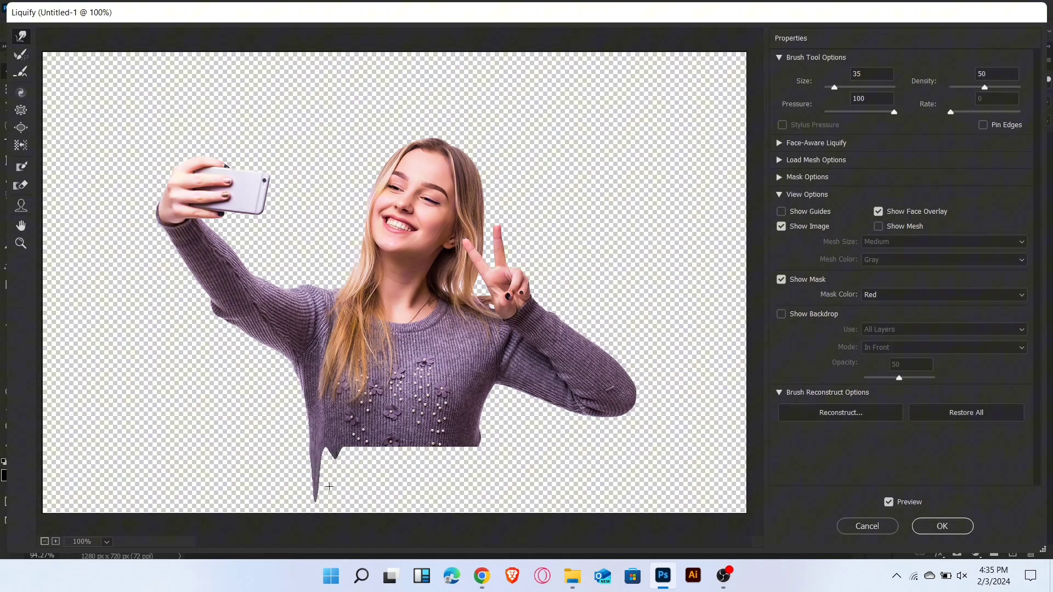
{"action": "left_click_drag", "start_coordinate": [352, 440], "coordinate": [352, 494]}
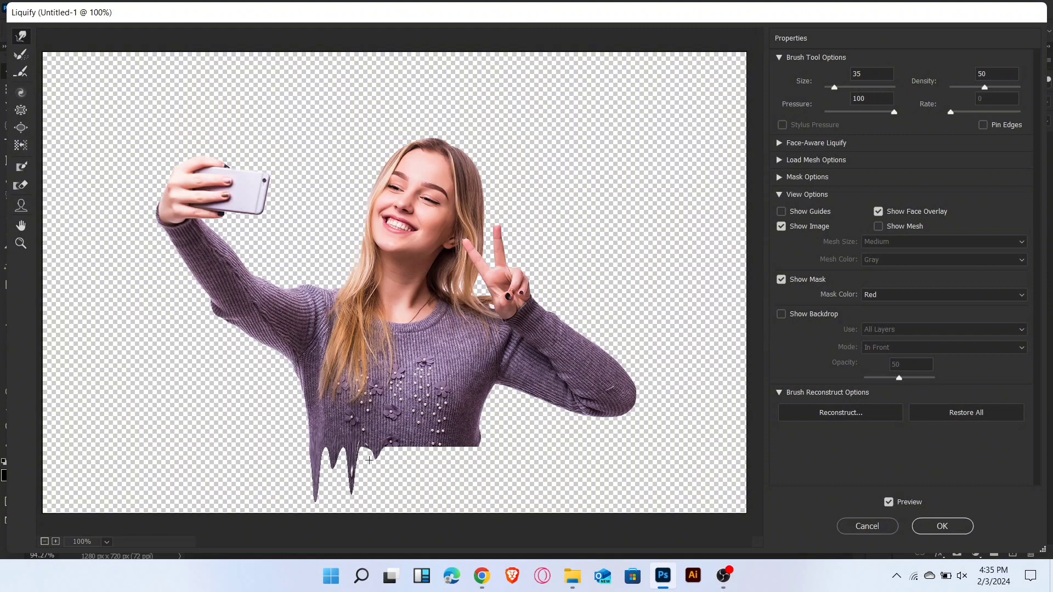
{"action": "left_click_drag", "start_coordinate": [371, 440], "coordinate": [370, 481]}
{"action": "left_click_drag", "start_coordinate": [389, 436], "coordinate": [404, 494]}
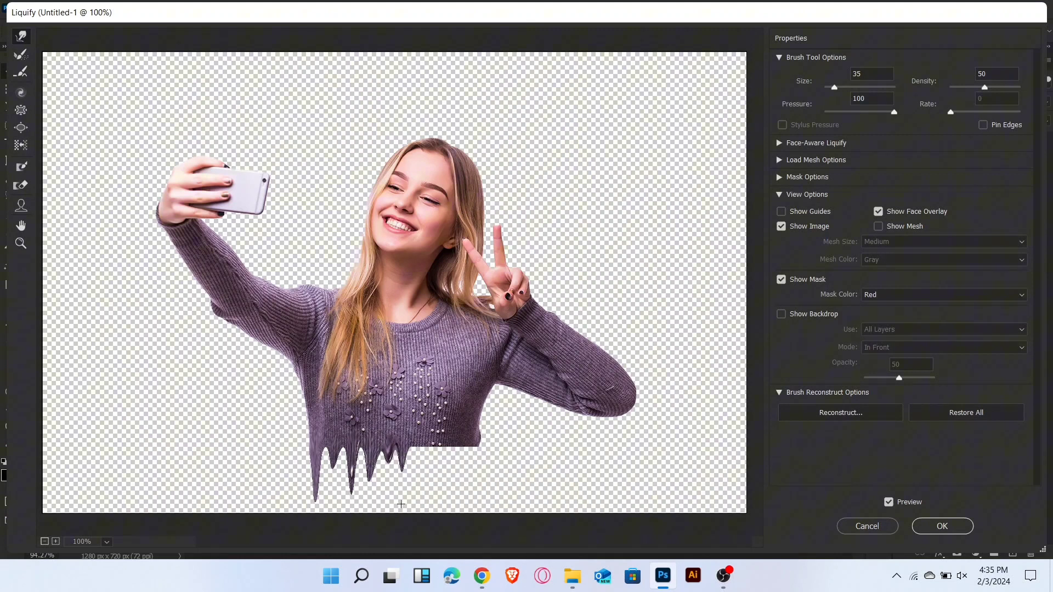
{"action": "mouse_move", "coordinate": [404, 445]}
{"action": "left_mouse_down"}
{"action": "mouse_move", "coordinate": [403, 494]}
{"action": "mouse_move", "coordinate": [420, 486]}
{"action": "left_mouse_up"}
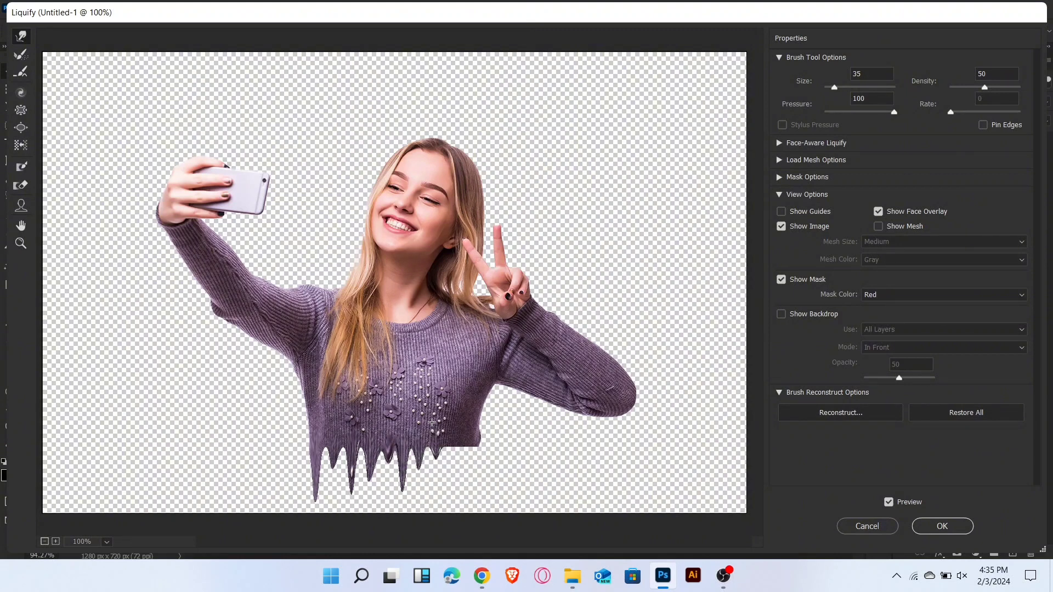
{"action": "left_click_drag", "start_coordinate": [435, 428], "coordinate": [434, 490]}
{"action": "left_click_drag", "start_coordinate": [454, 448], "coordinate": [452, 494]}
{"action": "left_click_drag", "start_coordinate": [473, 432], "coordinate": [474, 493]}
Step: Lengthen the existing drips into longer spikes and apply the warp to the portrait
{"action": "left_click_drag", "start_coordinate": [472, 455], "coordinate": [471, 506]}
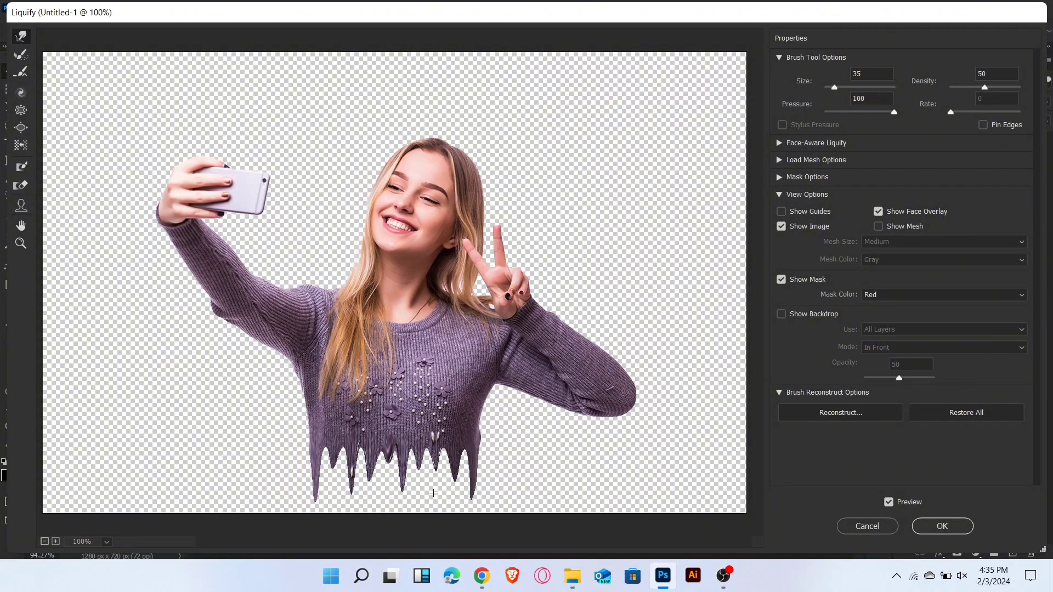
{"action": "left_click_drag", "start_coordinate": [435, 461], "coordinate": [424, 498]}
{"action": "left_click_drag", "start_coordinate": [387, 452], "coordinate": [392, 519]}
{"action": "mouse_move", "coordinate": [334, 473]}
{"action": "left_mouse_down"}
{"action": "mouse_move", "coordinate": [350, 503]}
{"action": "mouse_move", "coordinate": [401, 502]}
{"action": "left_mouse_up"}
{"action": "left_click_drag", "start_coordinate": [441, 469], "coordinate": [445, 489]}
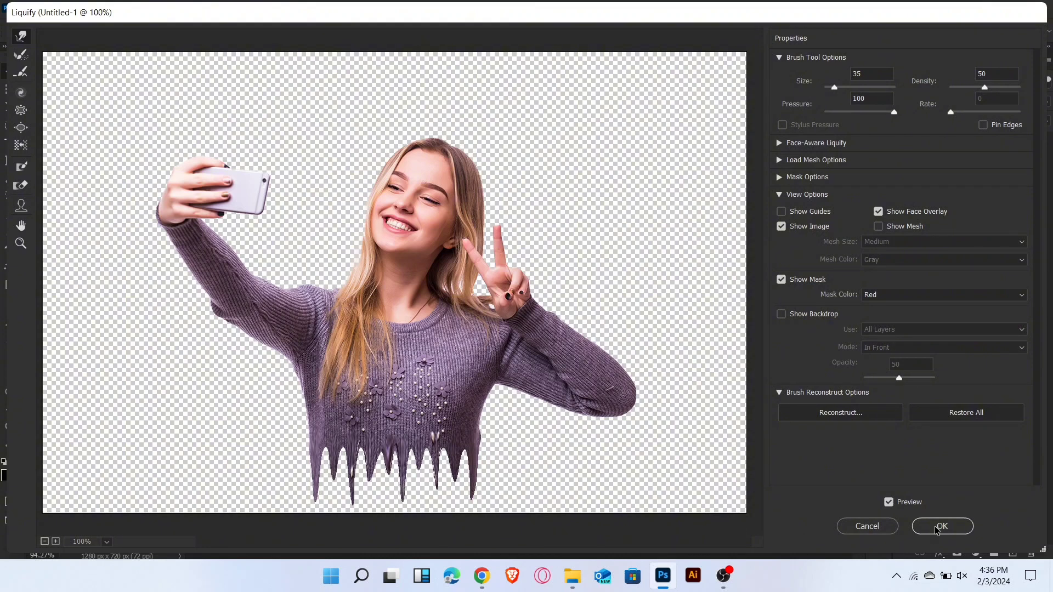
{"action": "left_click", "coordinate": [941, 527]}
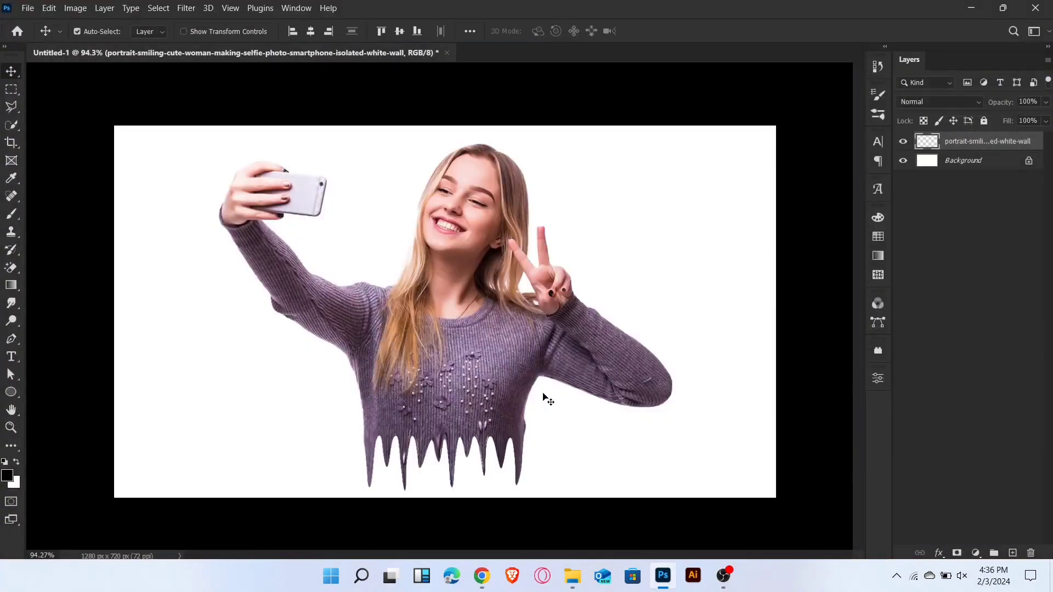
Step: Add a Drop Shadow layer style to the portrait layer at full opacity and confirm it
{"action": "left_click_drag", "start_coordinate": [497, 381], "coordinate": [497, 375]}
{"action": "right_click", "coordinate": [961, 146]}
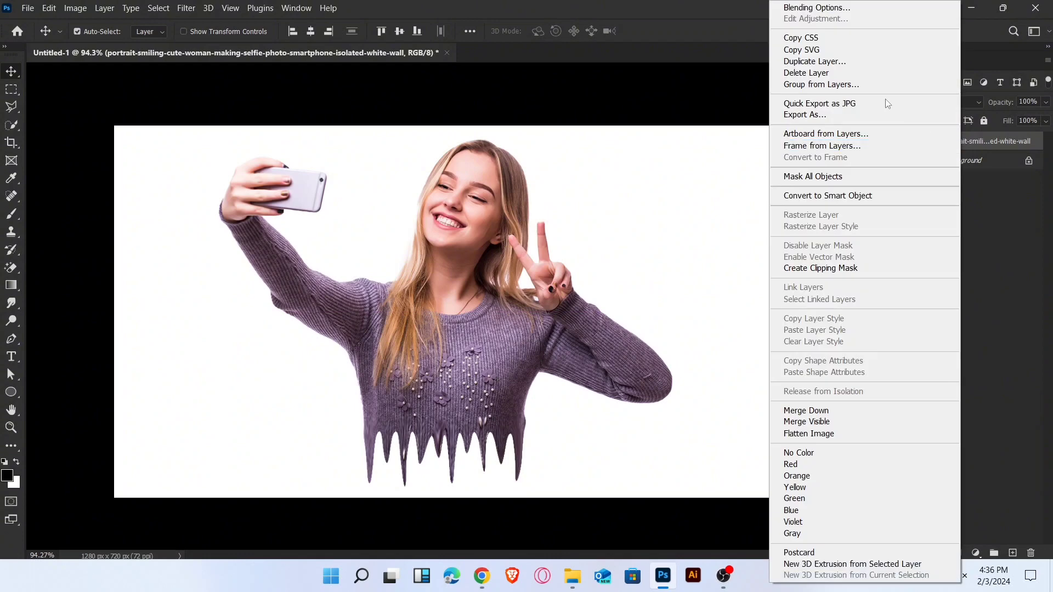
{"action": "left_click", "coordinate": [818, 7]}
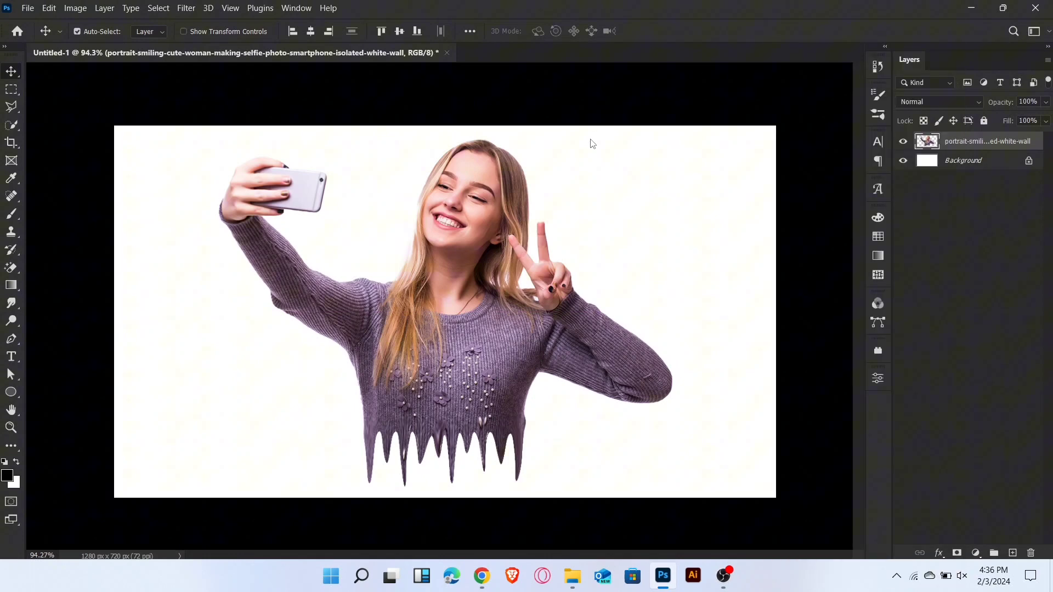
{"action": "left_click_drag", "start_coordinate": [576, 110], "coordinate": [634, 98]}
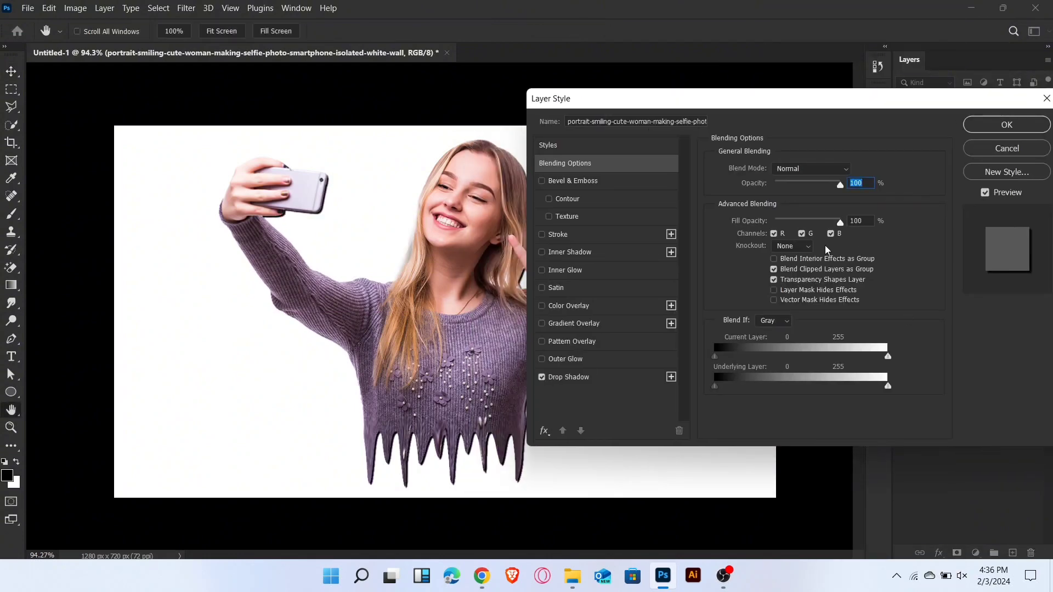
{"action": "left_click", "coordinate": [569, 378]}
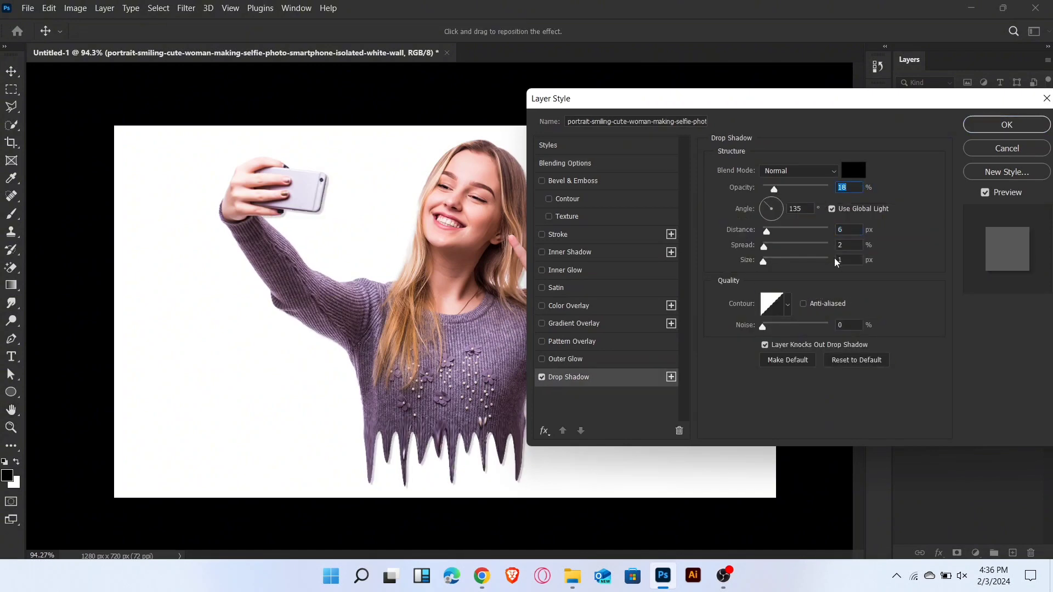
{"action": "left_click_drag", "start_coordinate": [828, 188], "coordinate": [800, 189]}
{"action": "left_click", "coordinate": [842, 231]}
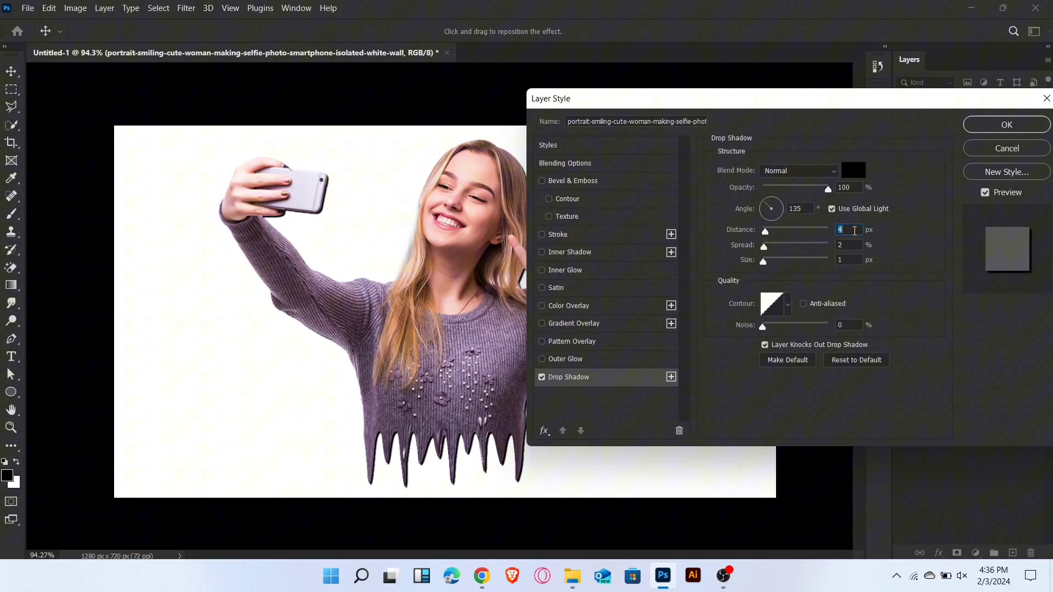
{"action": "left_click", "coordinate": [1007, 125]}
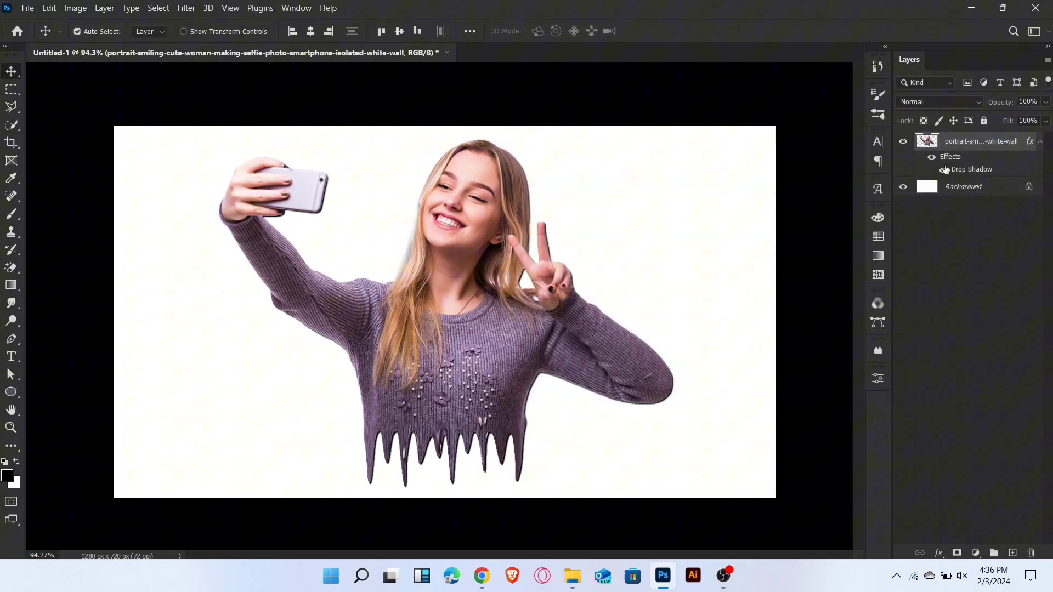
Step: Create a new empty layer above Background and switch to the Brush tool
{"action": "left_click", "coordinate": [968, 189]}
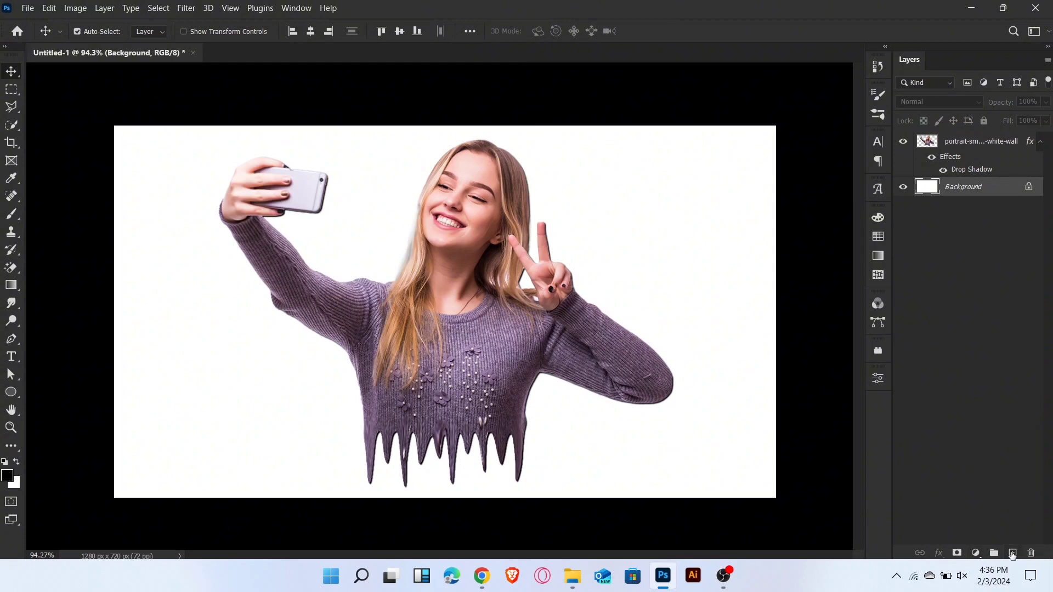
{"action": "left_click", "coordinate": [1013, 553]}
{"action": "right_click", "coordinate": [12, 214]}
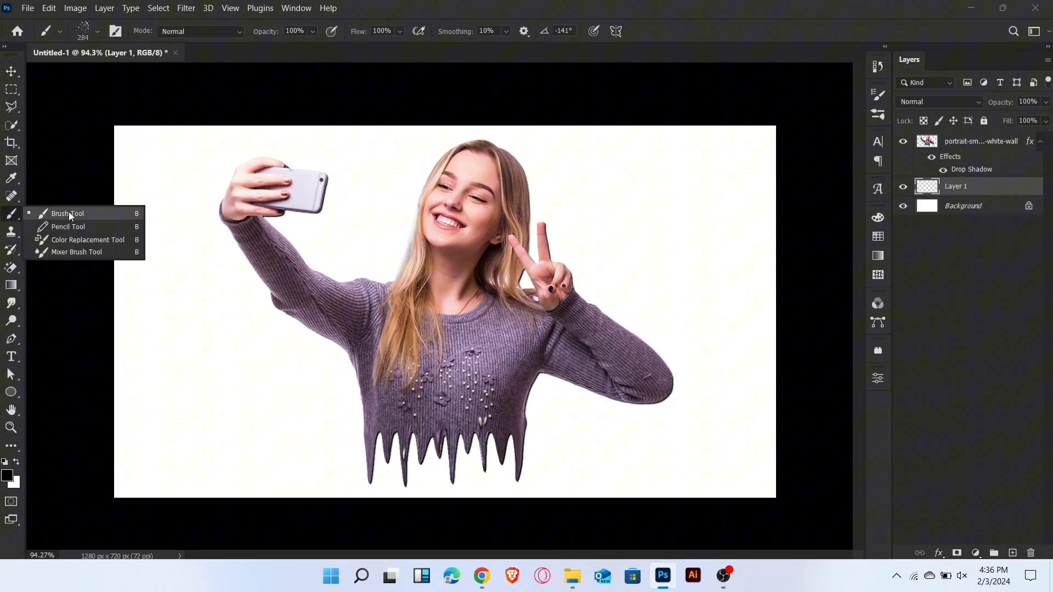
{"action": "left_click", "coordinate": [70, 216]}
Step: Set the paint colour to soft purple a98db3 and dab a first splatter beside her hair
{"action": "left_click", "coordinate": [7, 476]}
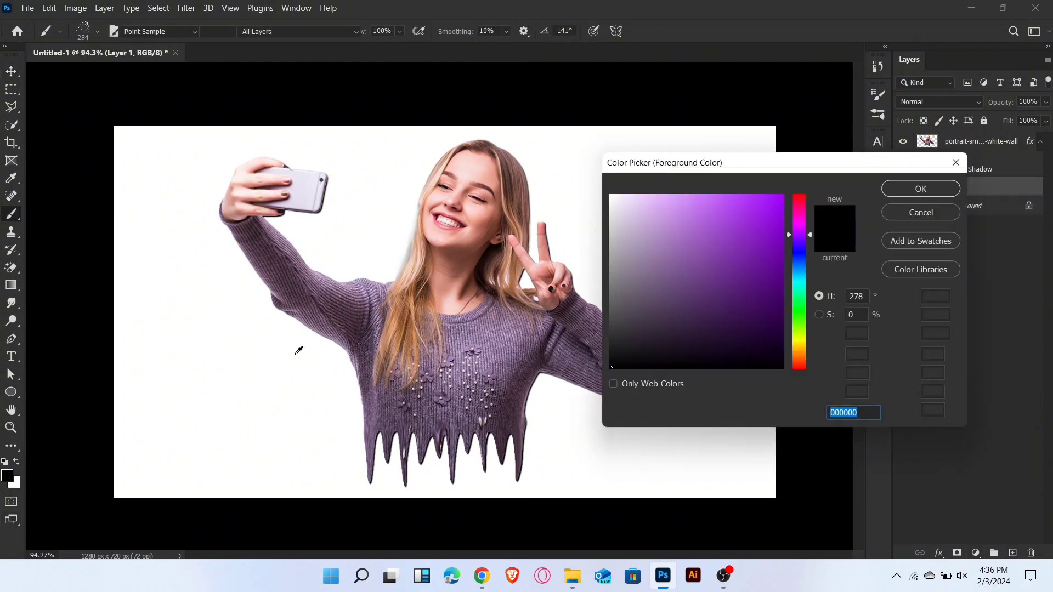
{"action": "type", "text": "a98db3"}
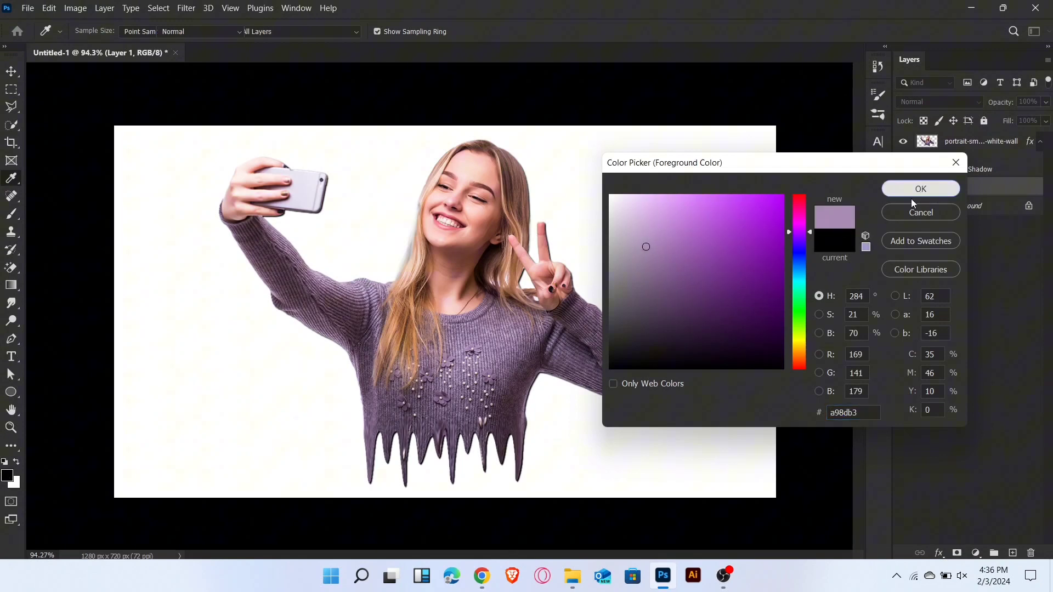
{"action": "left_click", "coordinate": [921, 190]}
{"action": "left_click", "coordinate": [404, 275]}
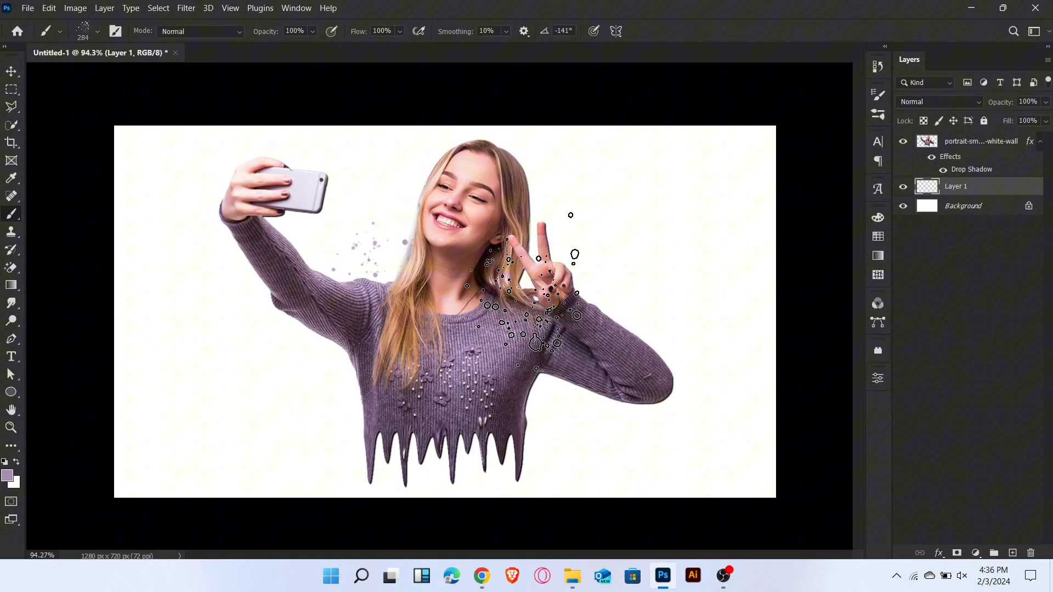
Step: Splatter purple dots around her fingers, both sides of the face, lower sweater and right sleeve, then return to the Move tool
{"action": "left_click", "coordinate": [527, 296]}
{"action": "left_click", "coordinate": [502, 222]}
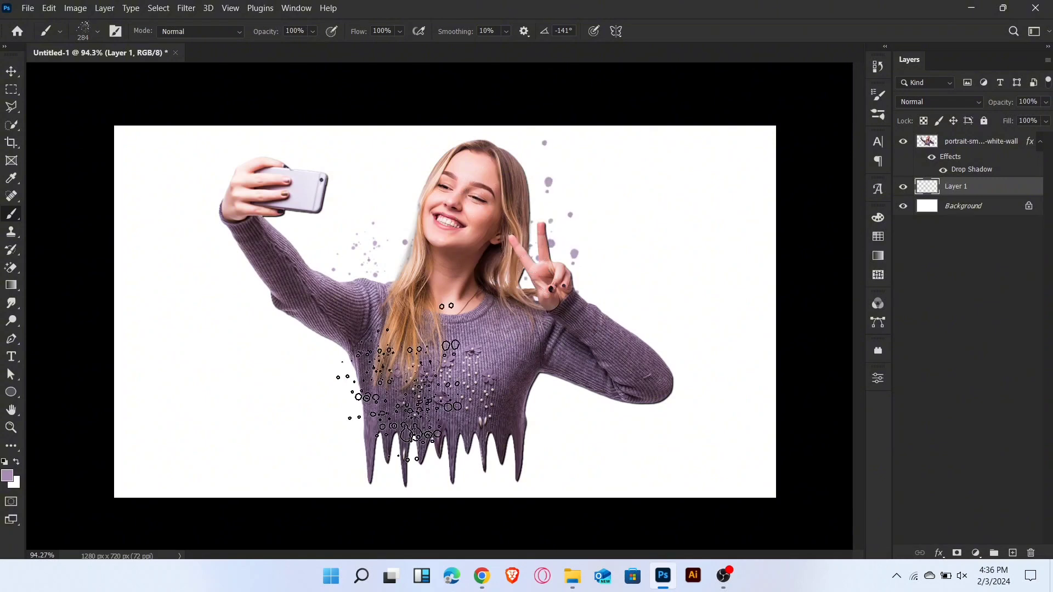
{"action": "left_click", "coordinate": [411, 391]}
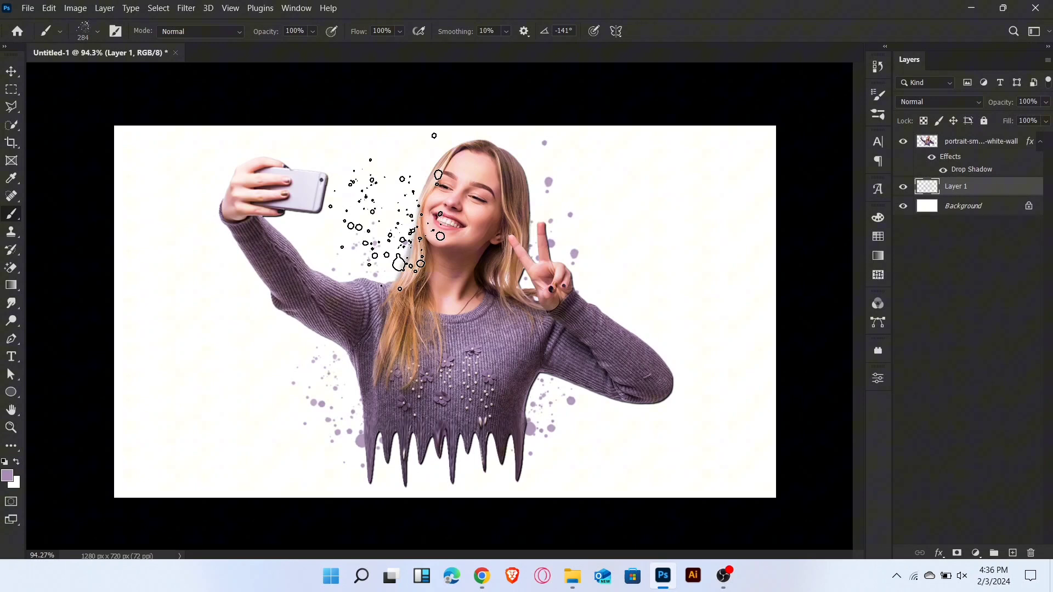
{"action": "left_click", "coordinate": [395, 223]}
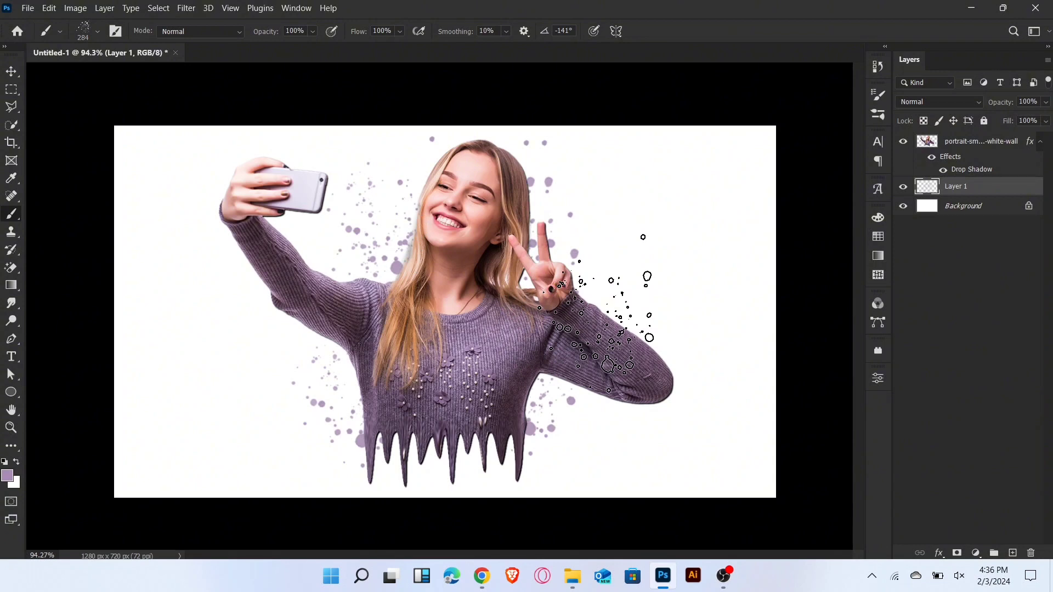
{"action": "left_click", "coordinate": [609, 312]}
{"action": "left_click", "coordinate": [12, 72]}
{"action": "left_click", "coordinate": [16, 74]}
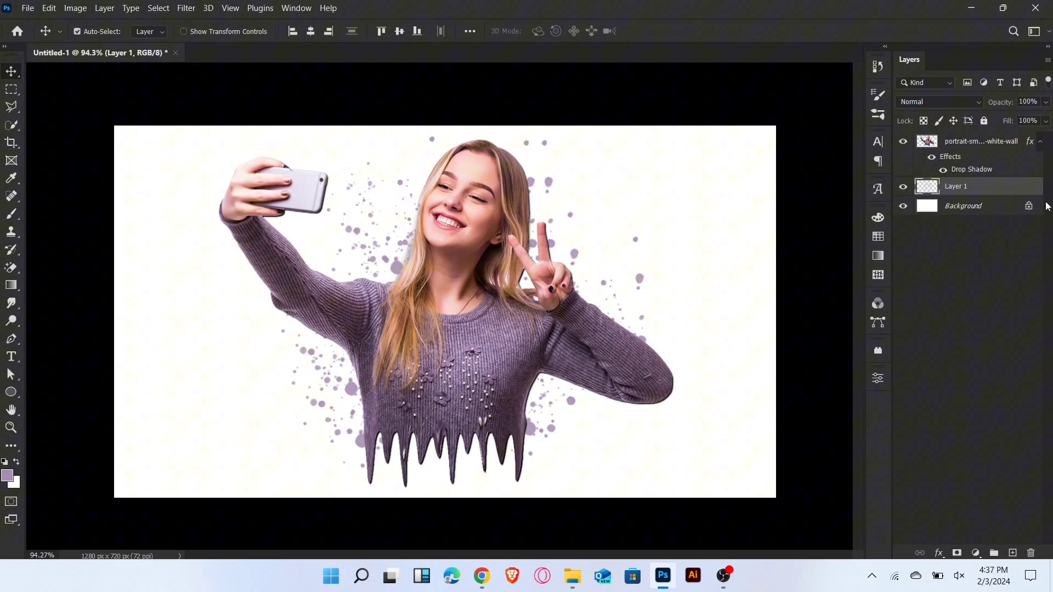